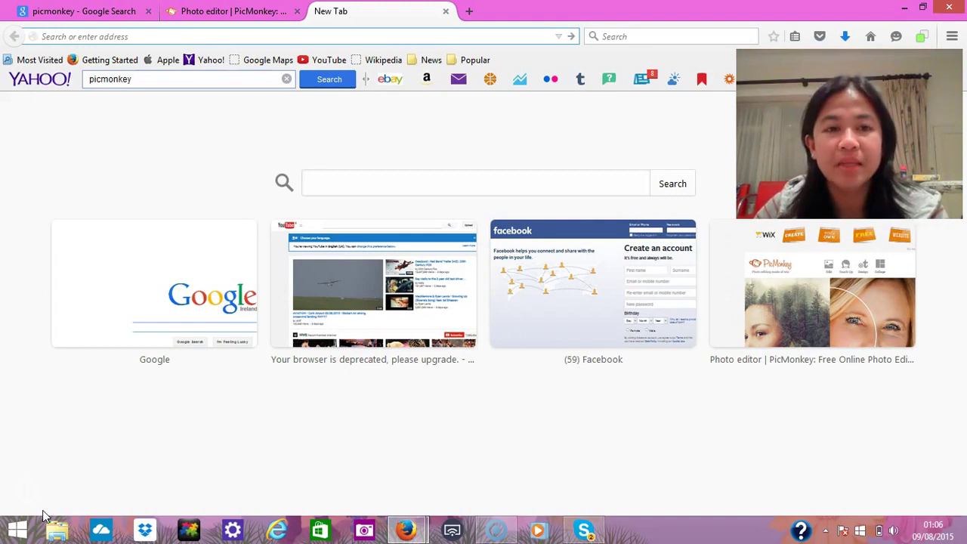
left_click(126, 435)
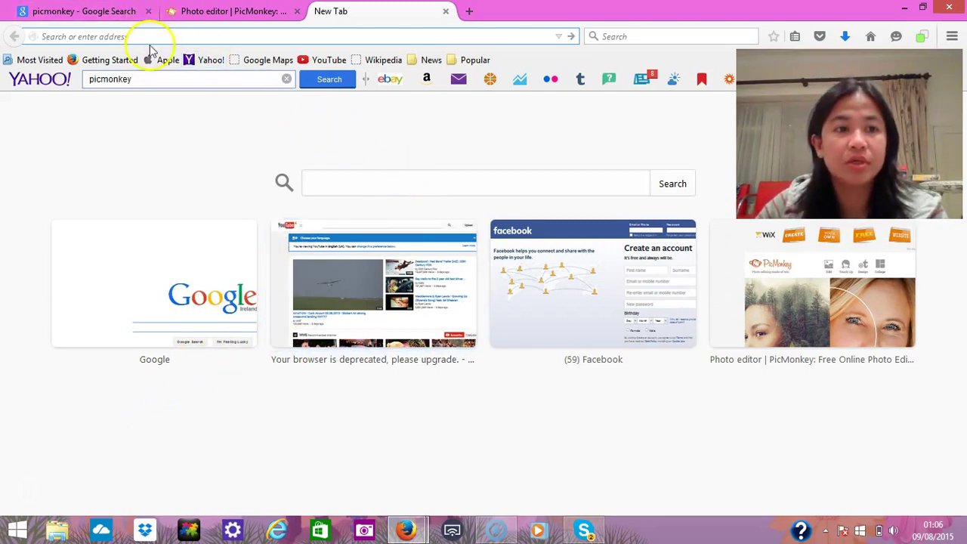
left_click(185, 36)
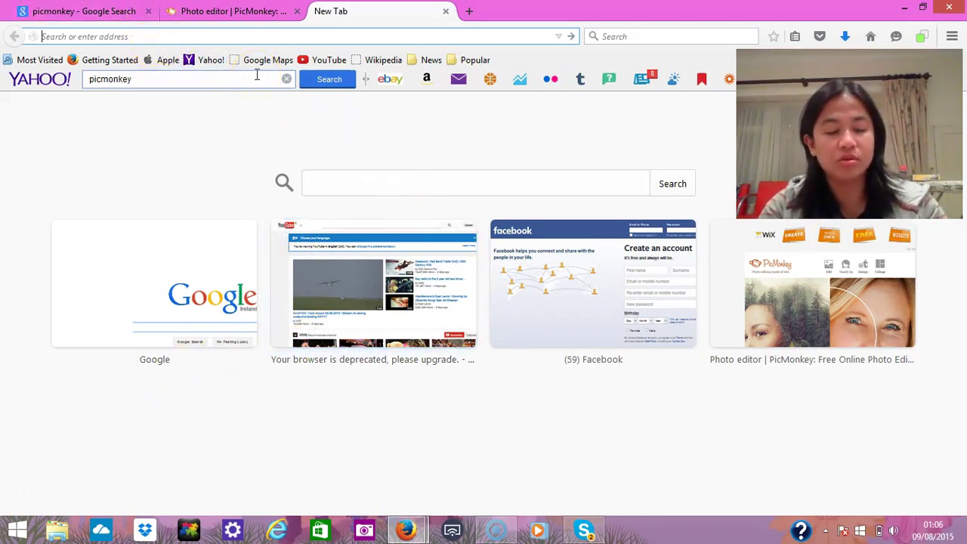
type("www.you")
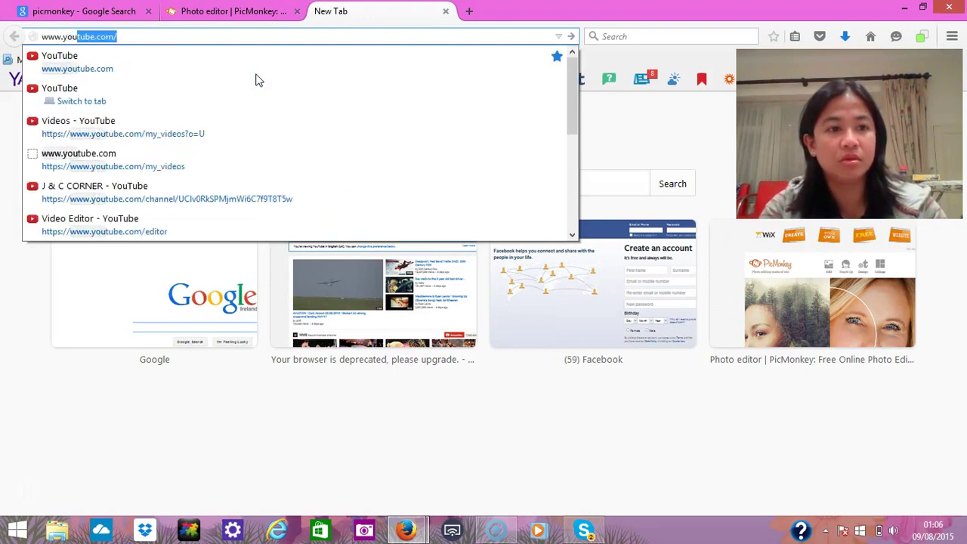
type("tu")
key("Return")
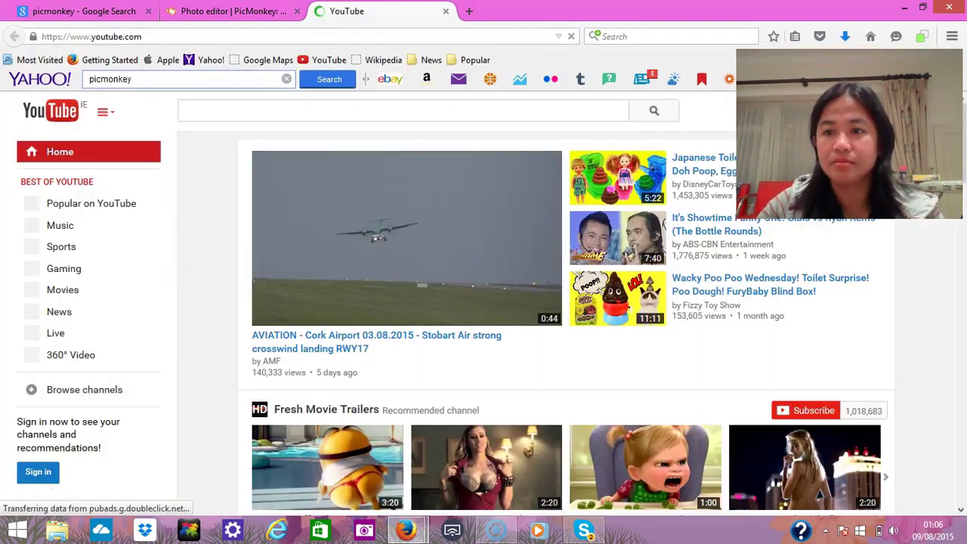
mouse_move(966, 4)
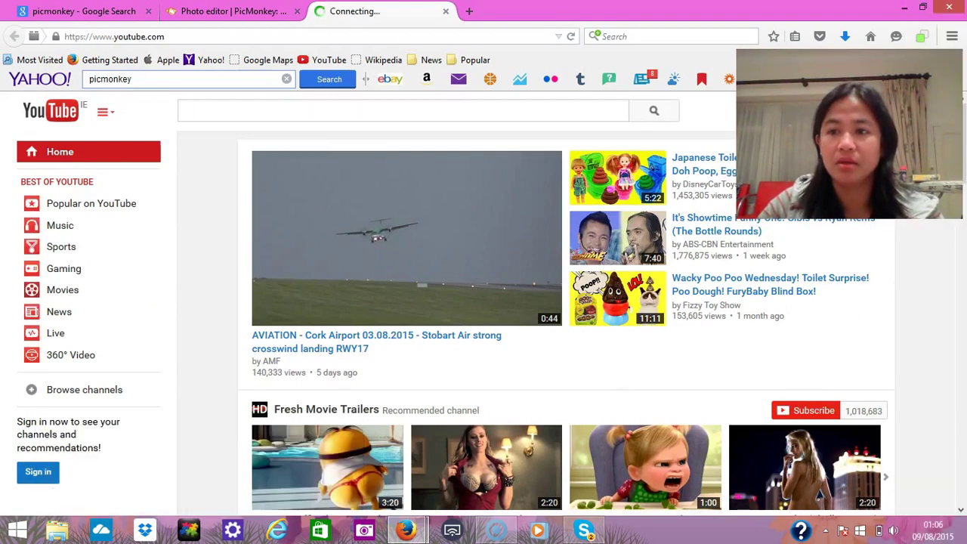
left_click(216, 111)
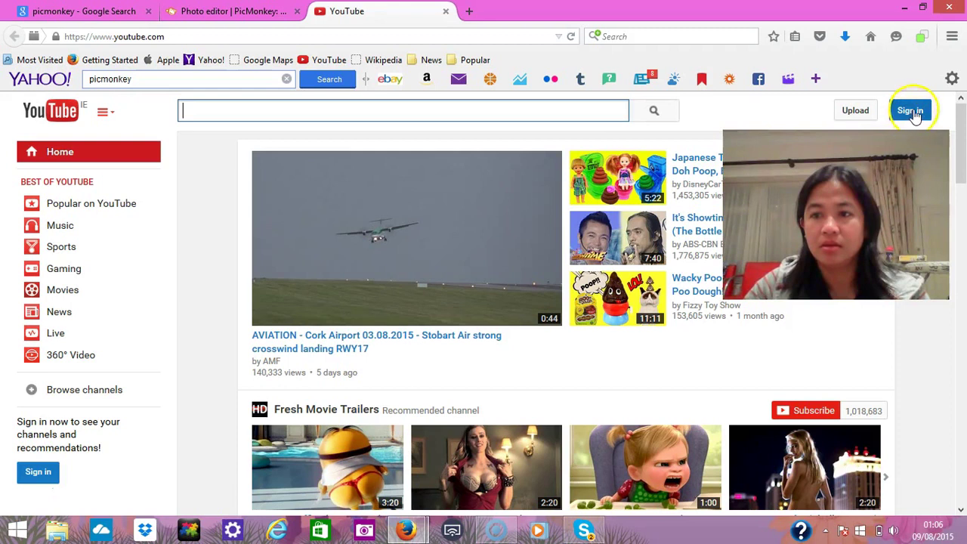
Step: Sign in to YouTube by entering the channel's Google account password
left_click(912, 112)
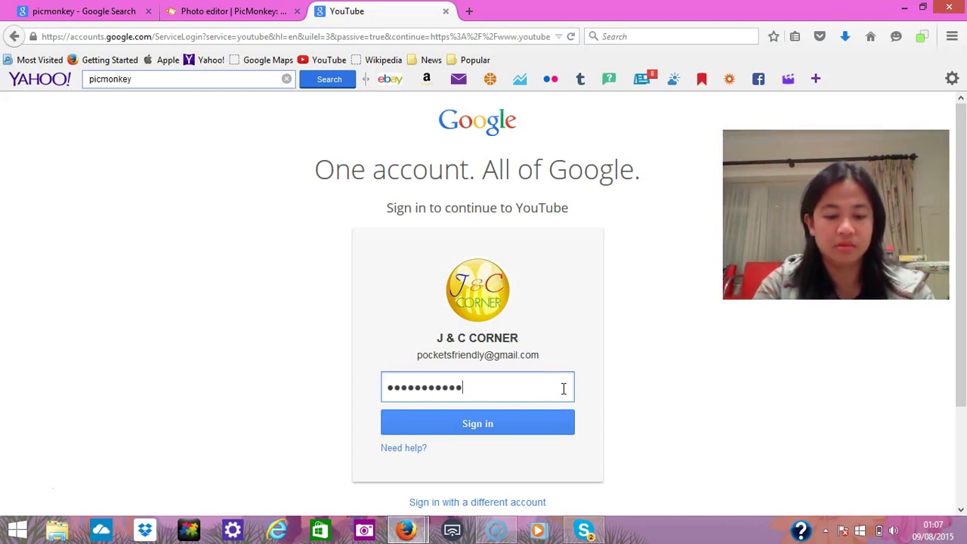
key("Return")
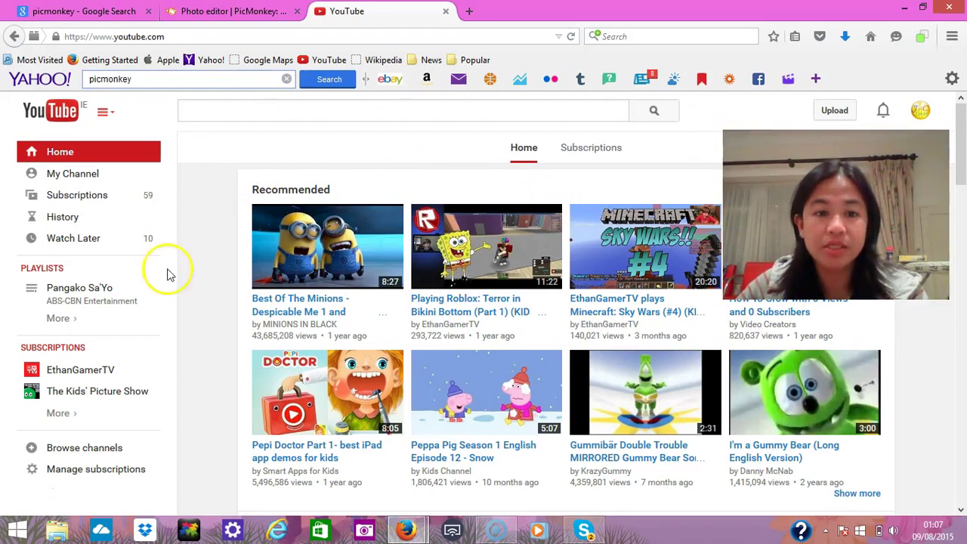
Step: Open the J & C CORNER channel page via My Channel, then its Video Manager
left_click(423, 241)
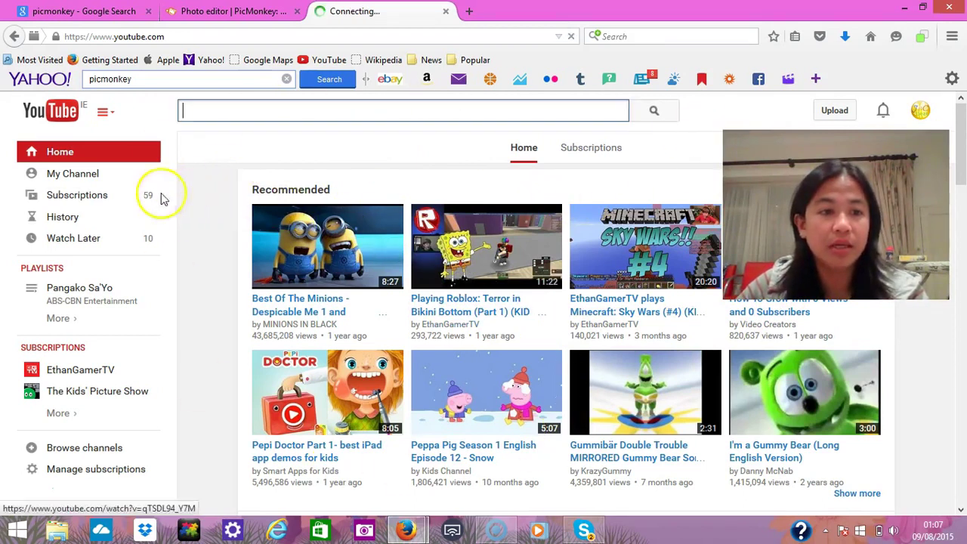
left_click(71, 182)
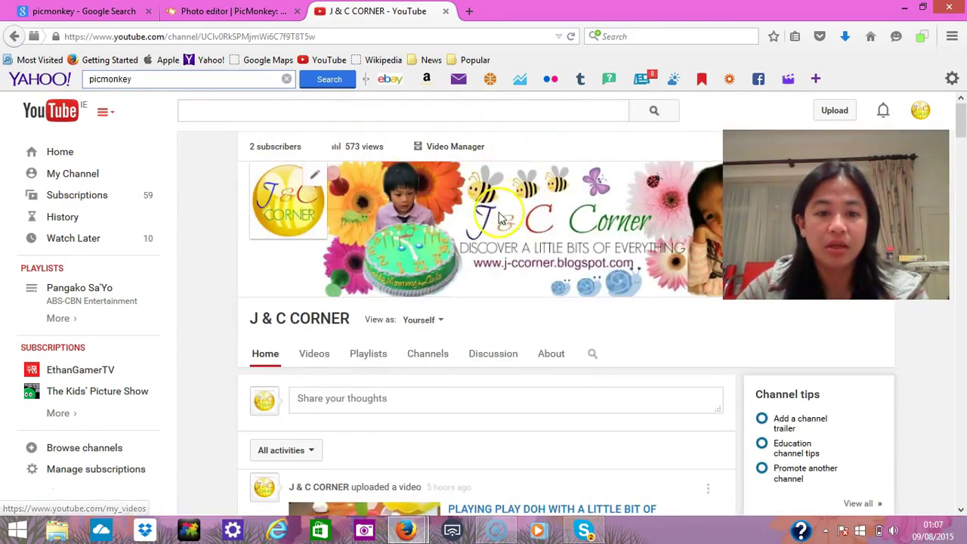
left_click(455, 147)
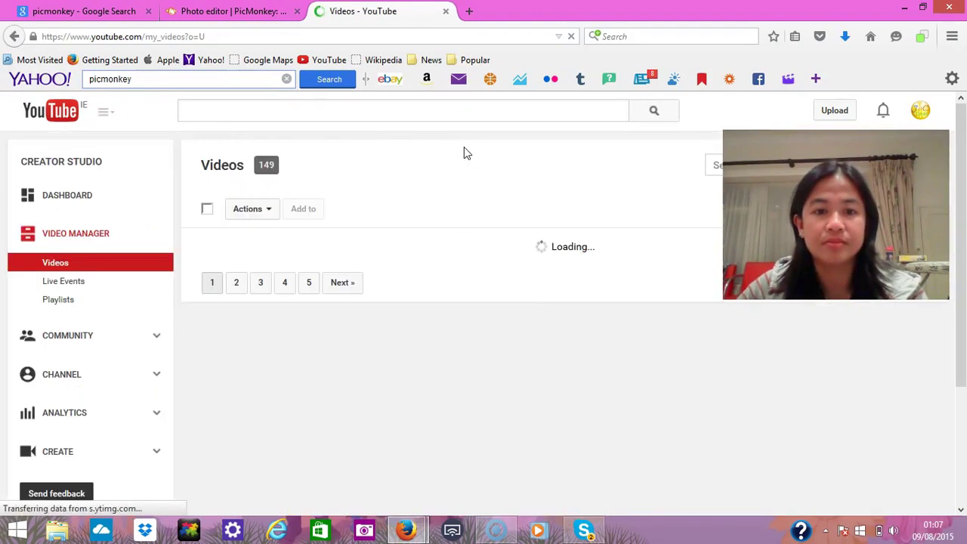
Step: Scroll to the Glitz and Glow Bangle Set video and expand its Edit menu
left_click(596, 360)
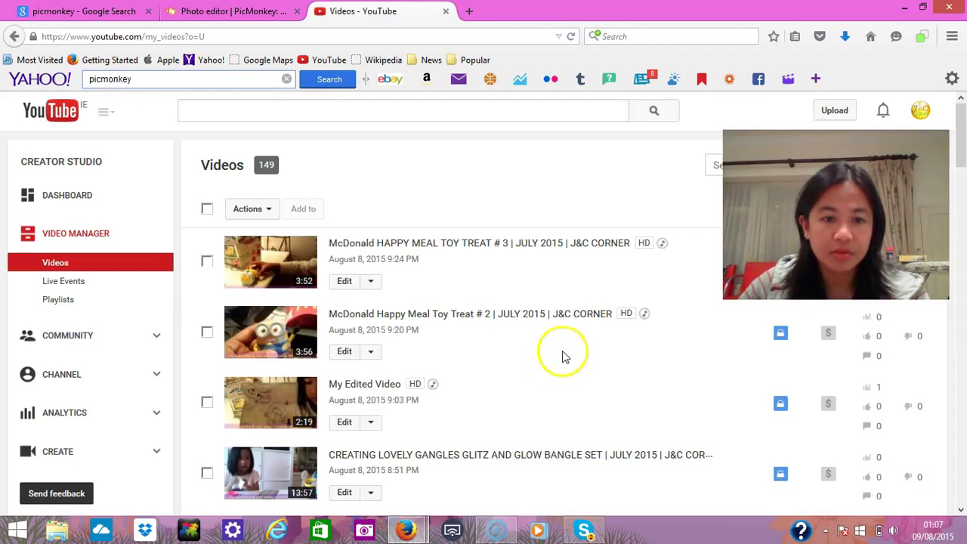
scroll(528, 391, "down", 5)
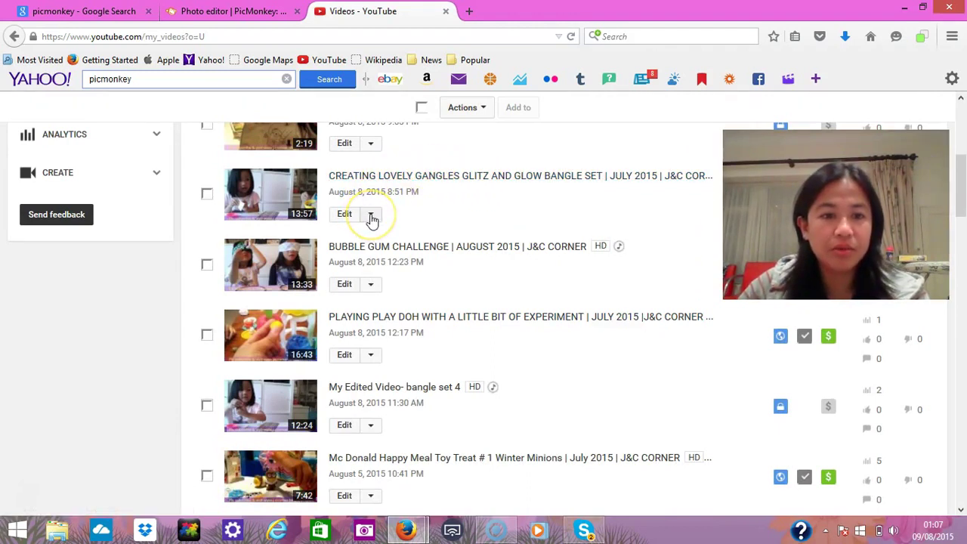
left_click(371, 216)
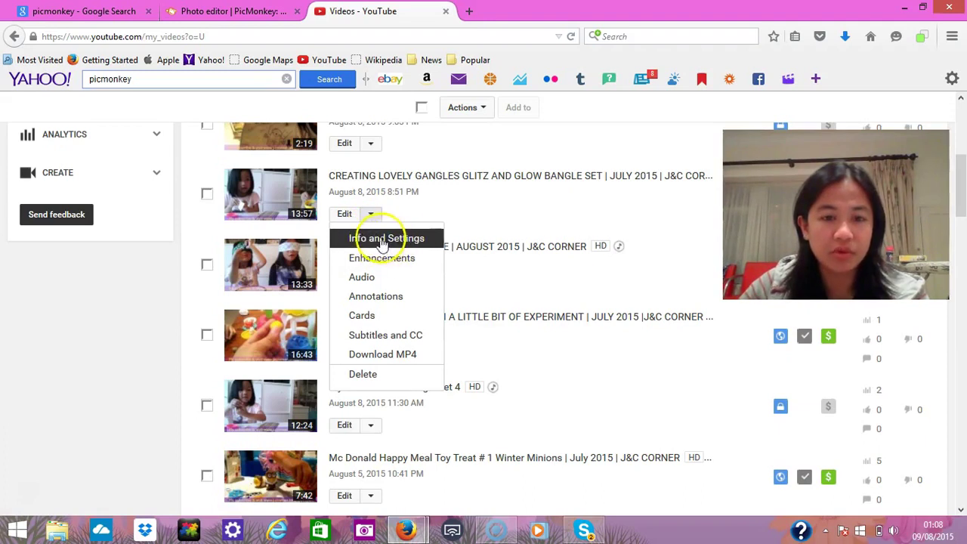
Step: Open the bangle set video's Info and Settings and start a Custom thumbnail upload
left_click(385, 241)
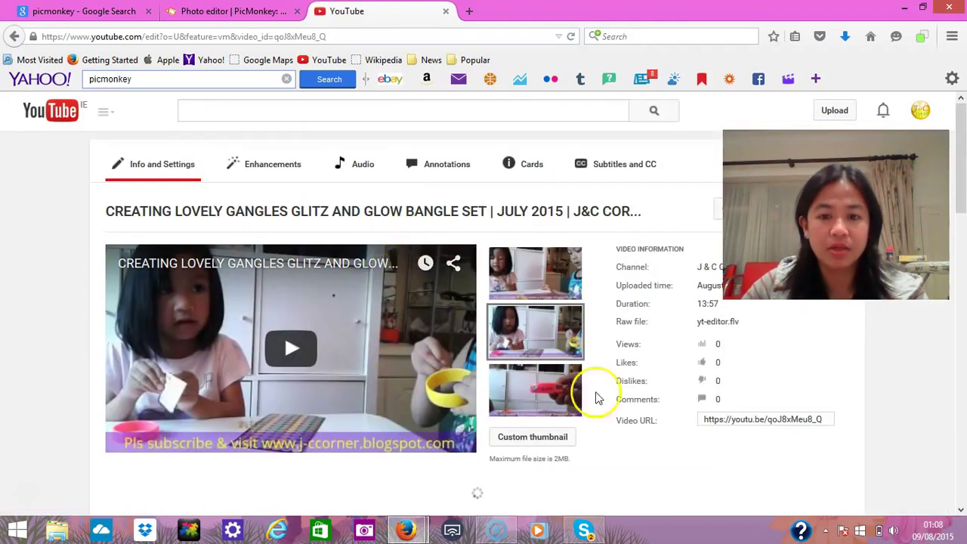
scroll(615, 465, "down", 5)
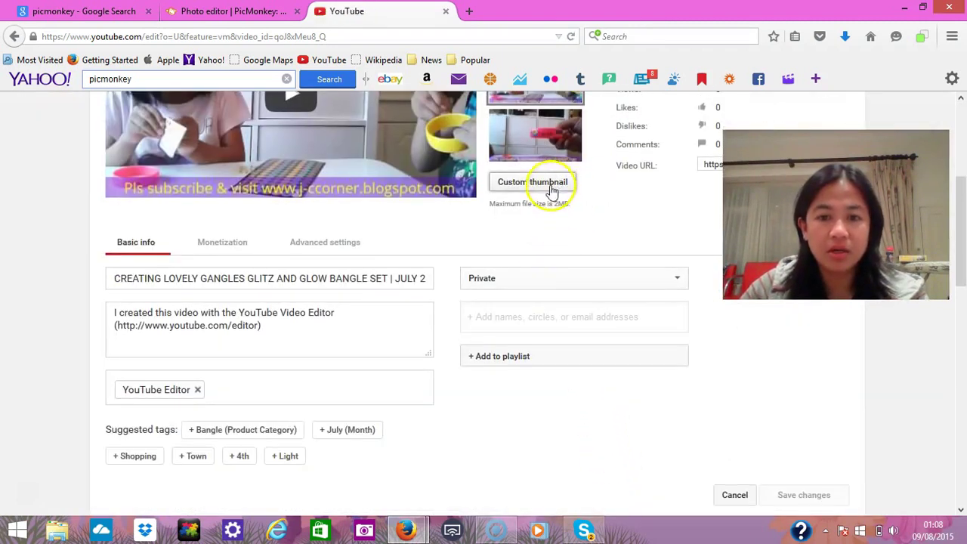
scroll(626, 219, "up", 2)
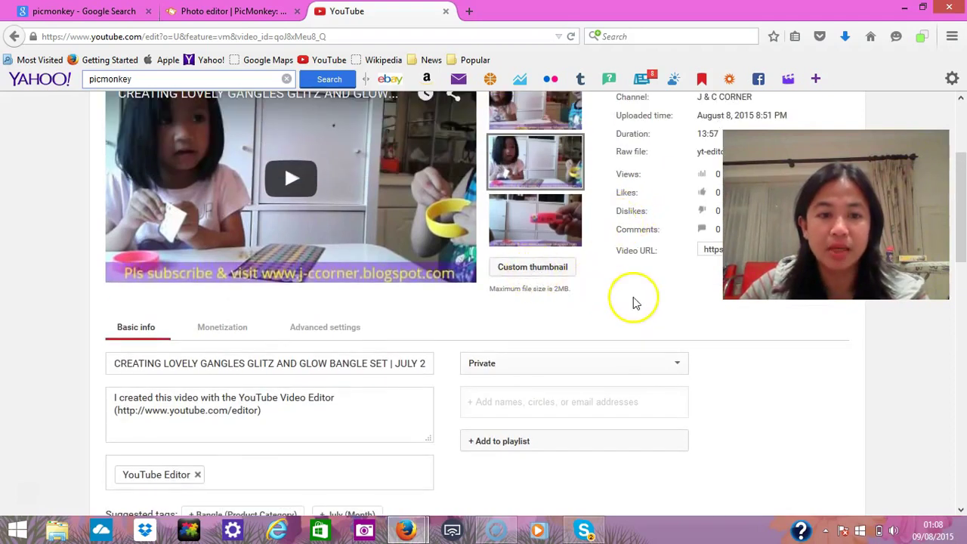
scroll(634, 306, "up", 2)
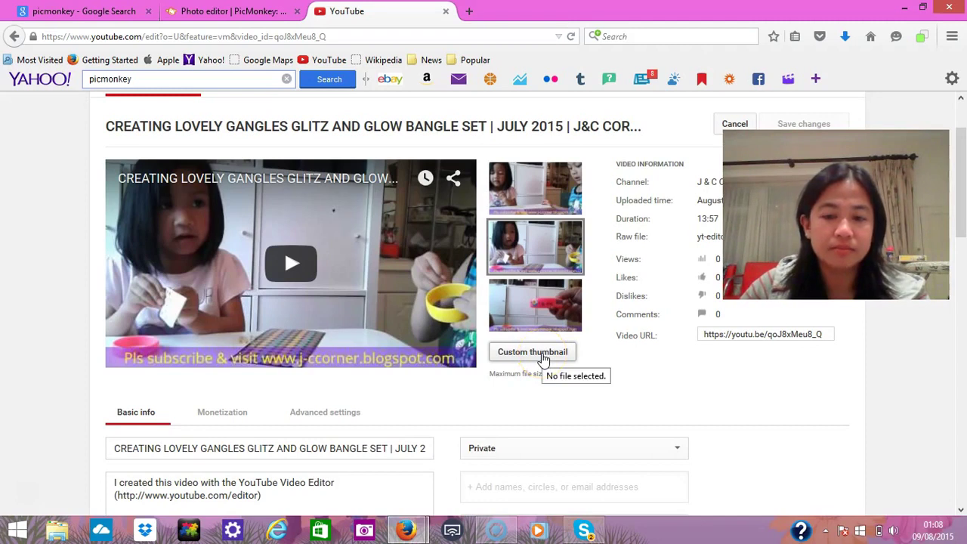
left_click(542, 356)
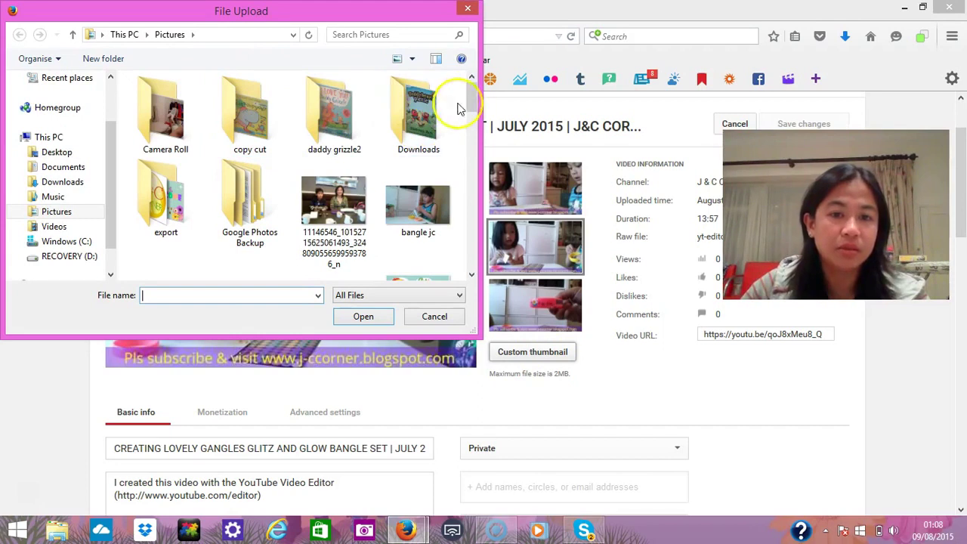
Step: Upload the bangle makeover picture from the Pictures folder as the thumbnail
mouse_move(473, 99)
left_mouse_down()
mouse_move(469, 133)
mouse_move(469, 113)
left_mouse_up()
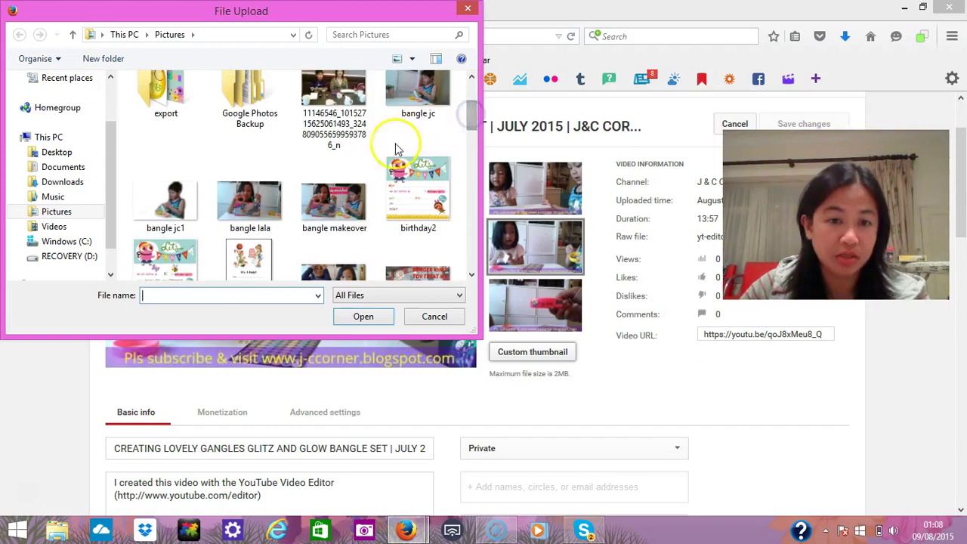
left_click(354, 210)
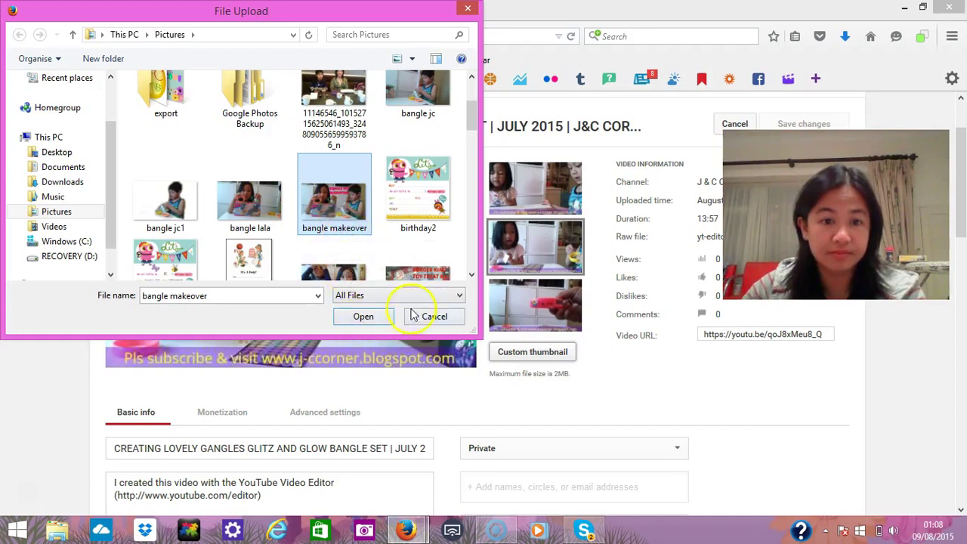
left_click(364, 317)
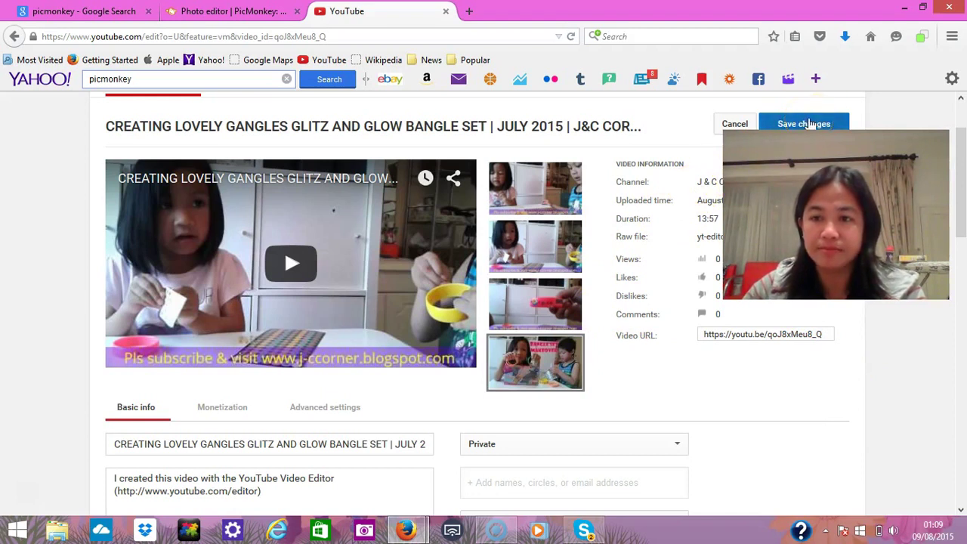
Step: Save changes so the bangle makeover thumbnail is kept on the video
left_click(808, 122)
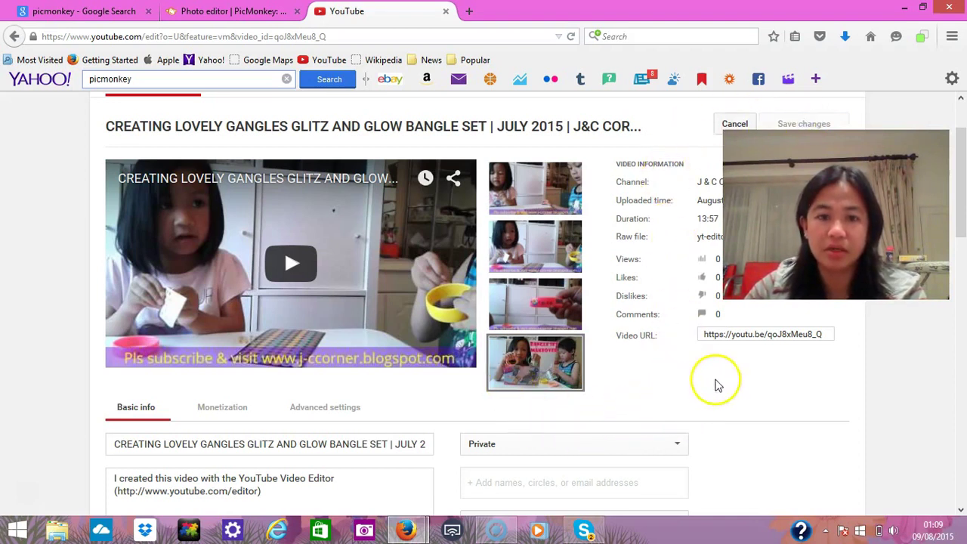
scroll(722, 387, "up", 2)
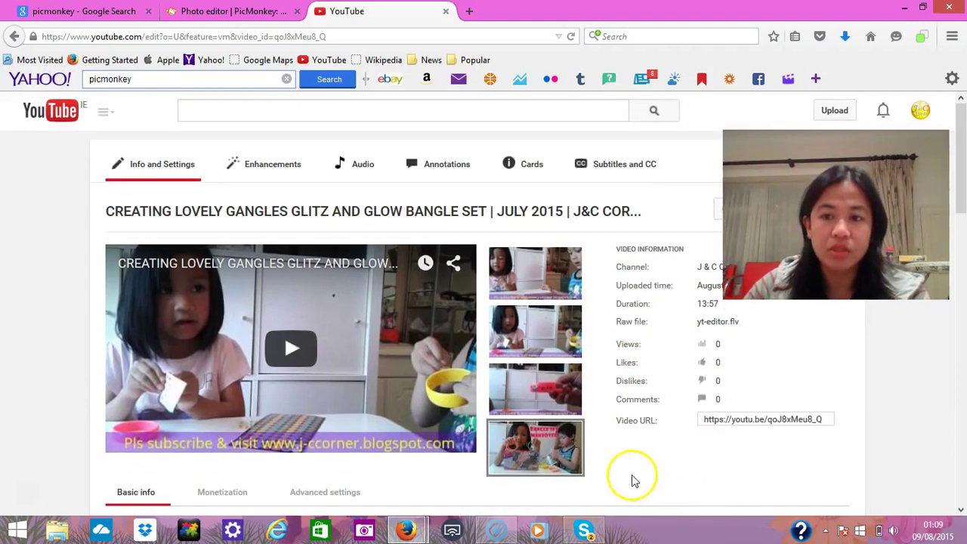
Step: Return to Video Manager through the guide menu and My Channel to view the updated thumbnail
left_click(106, 113)
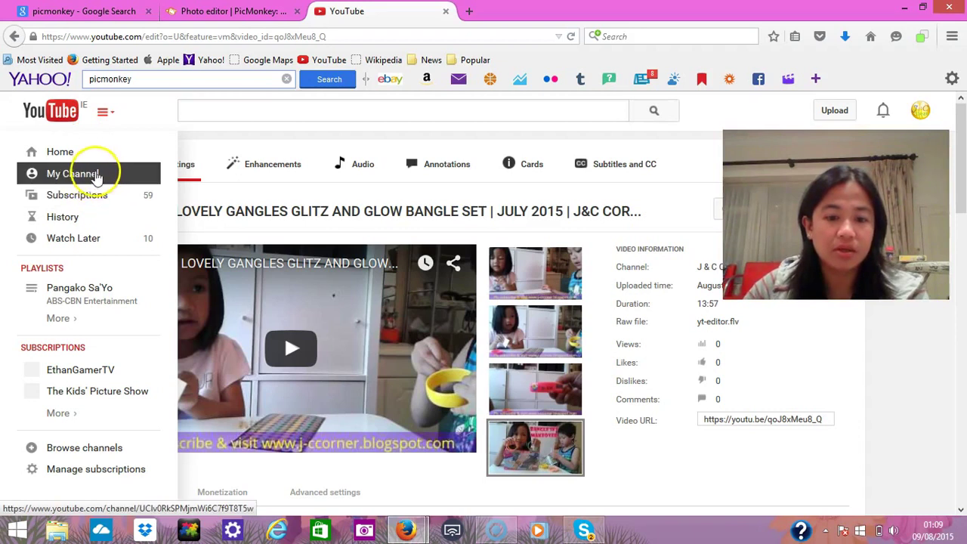
left_click(97, 178)
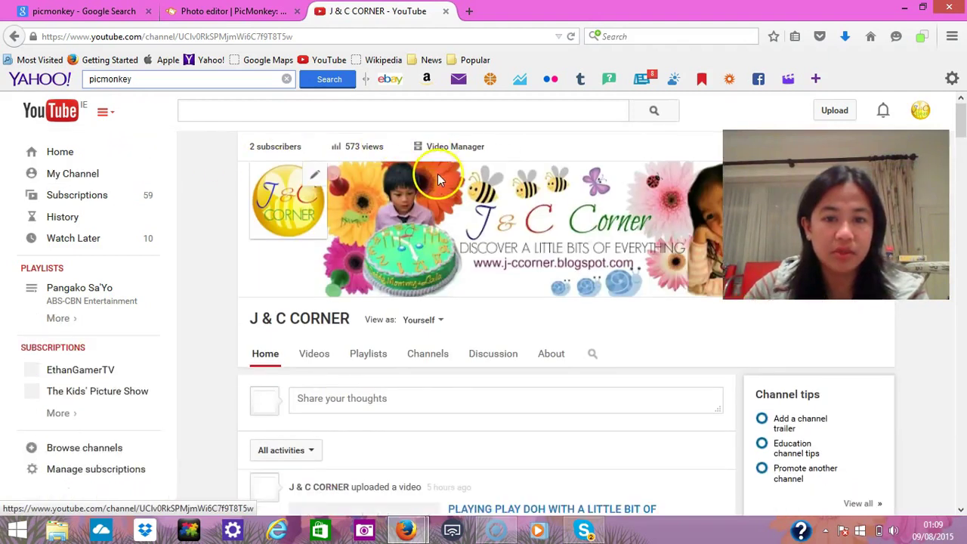
left_click(462, 149)
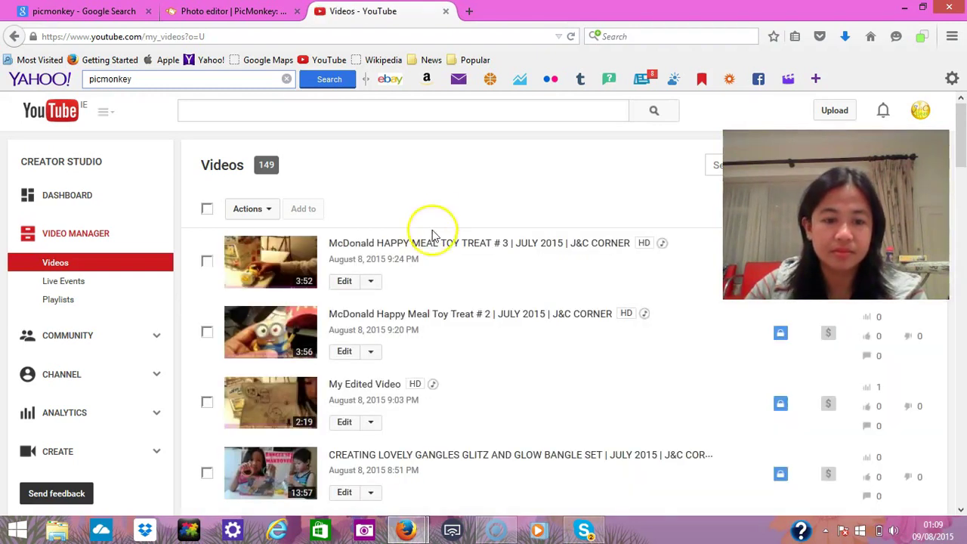
scroll(515, 396, "down", 5)
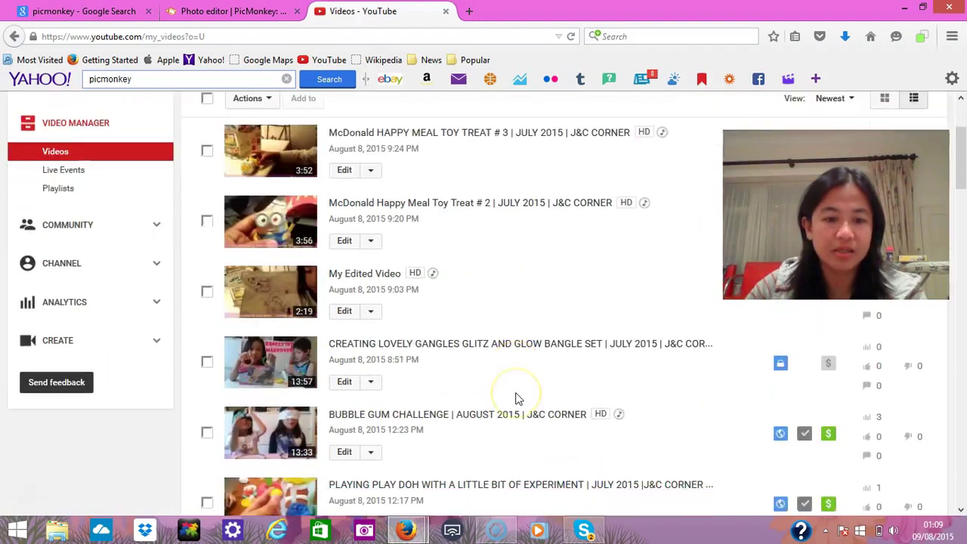
scroll(515, 397, "up", 2)
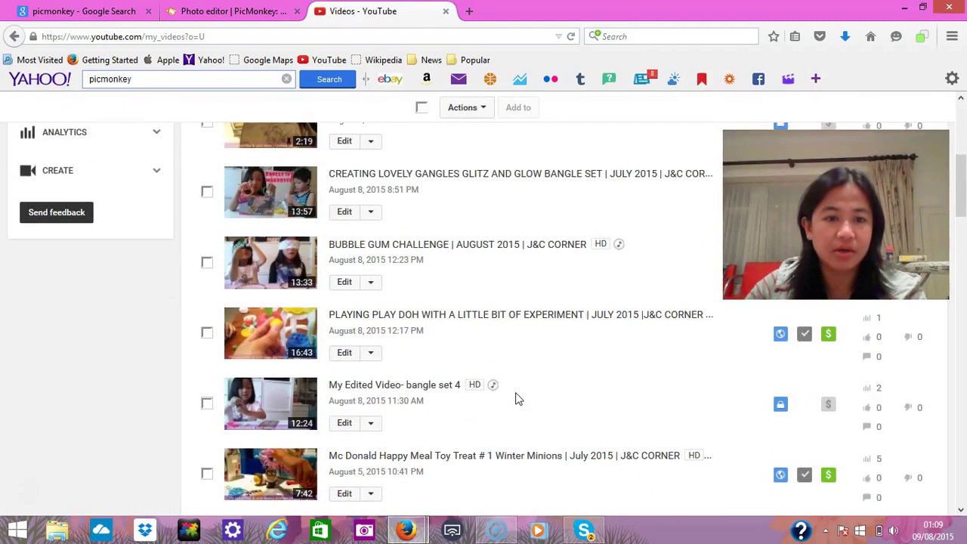
scroll(516, 390, "up", 1)
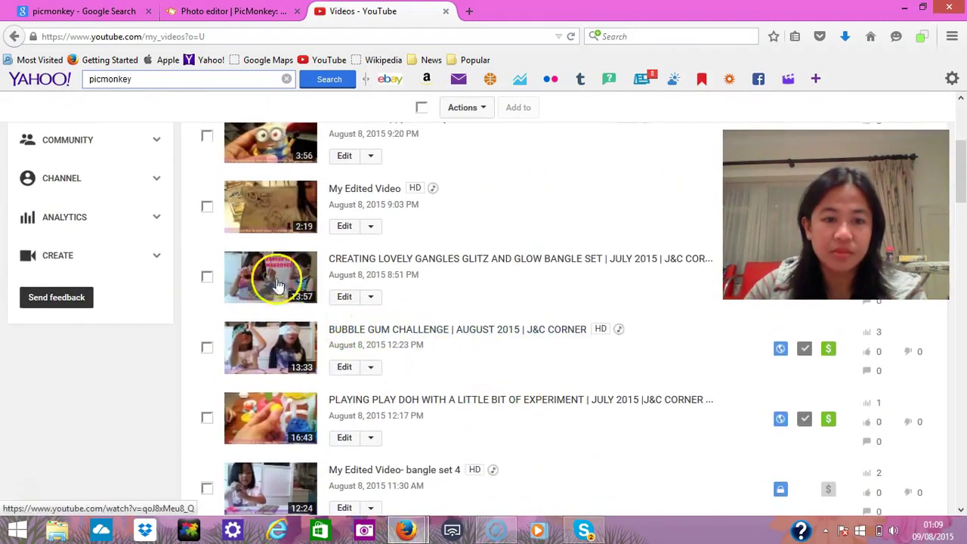